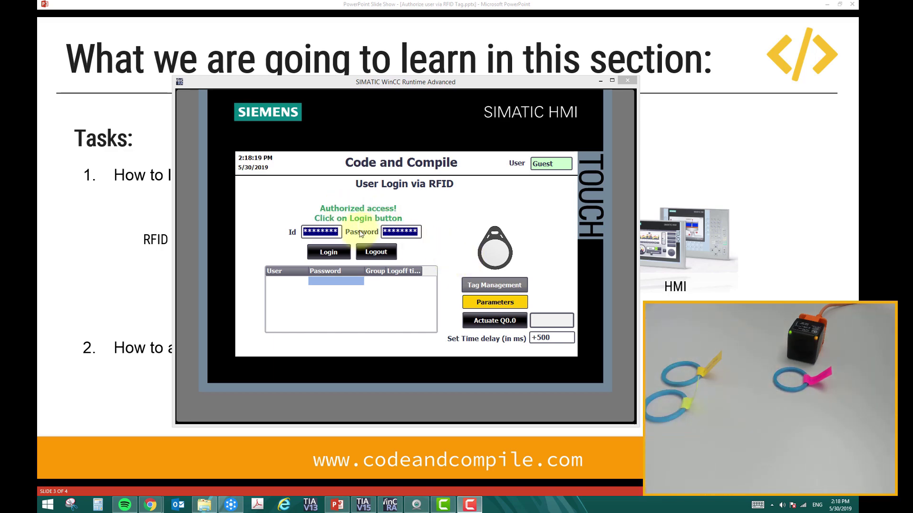
- Log in as Operator and confirm Tag Management and Parameters both demand a login, cancelling each prompt
click(339, 254)
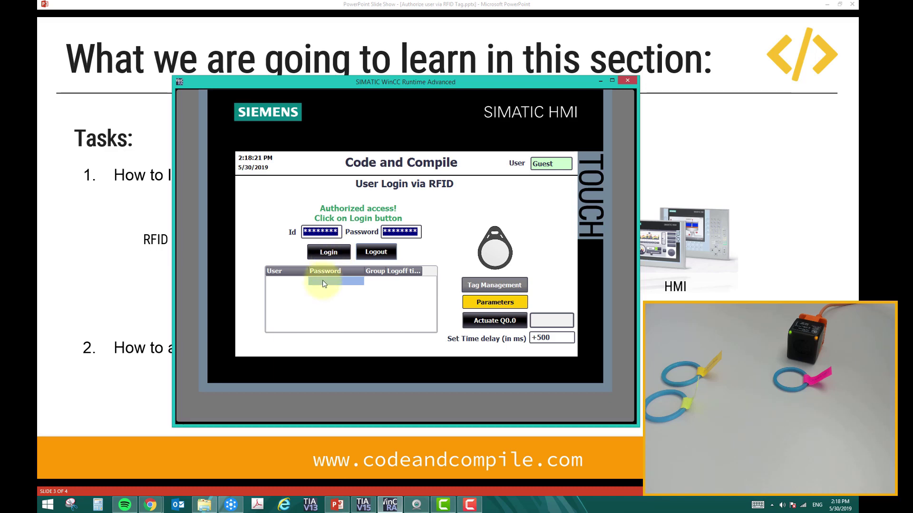
click(330, 256)
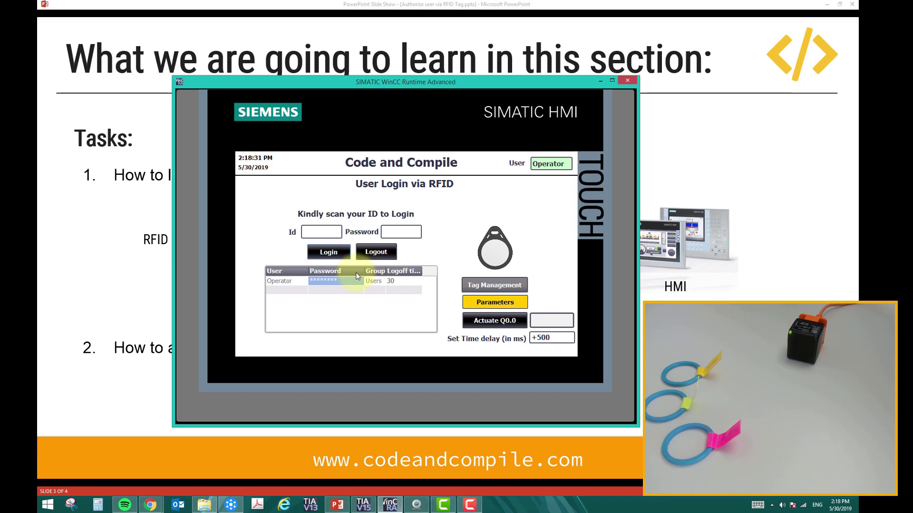
click(486, 287)
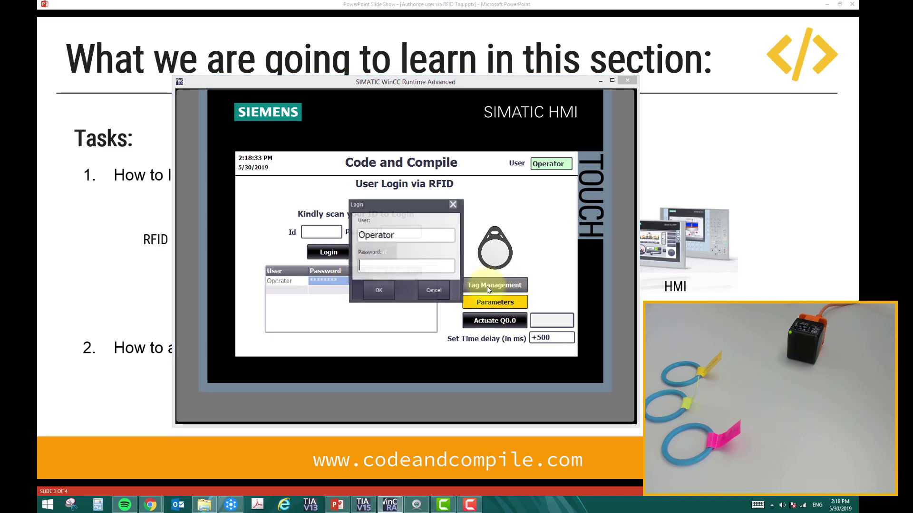
click(453, 204)
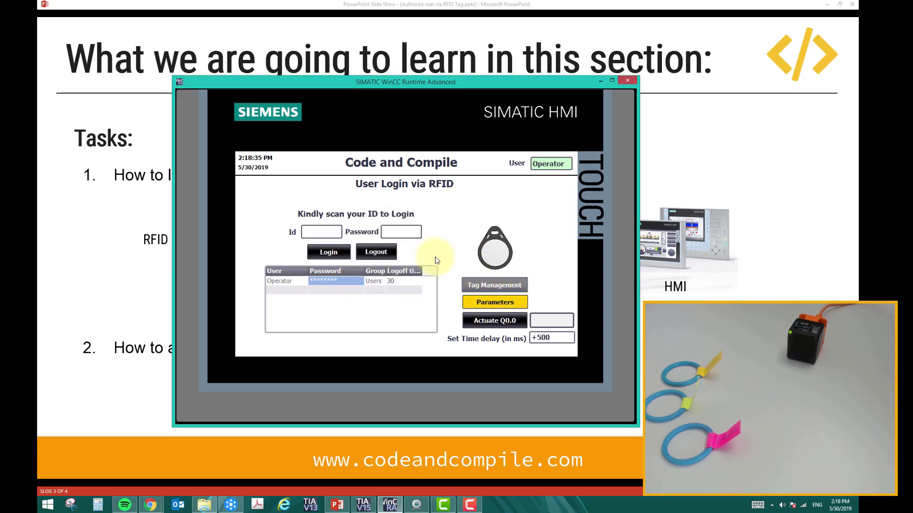
click(480, 305)
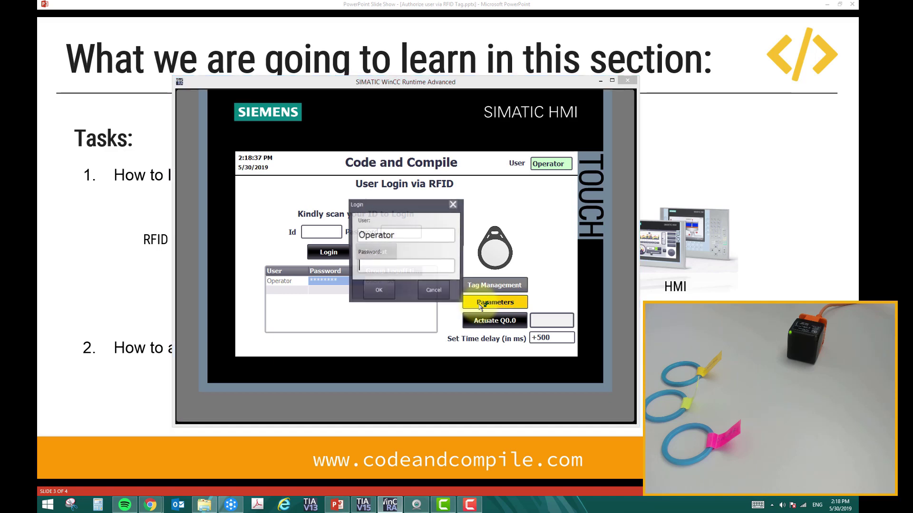
click(431, 291)
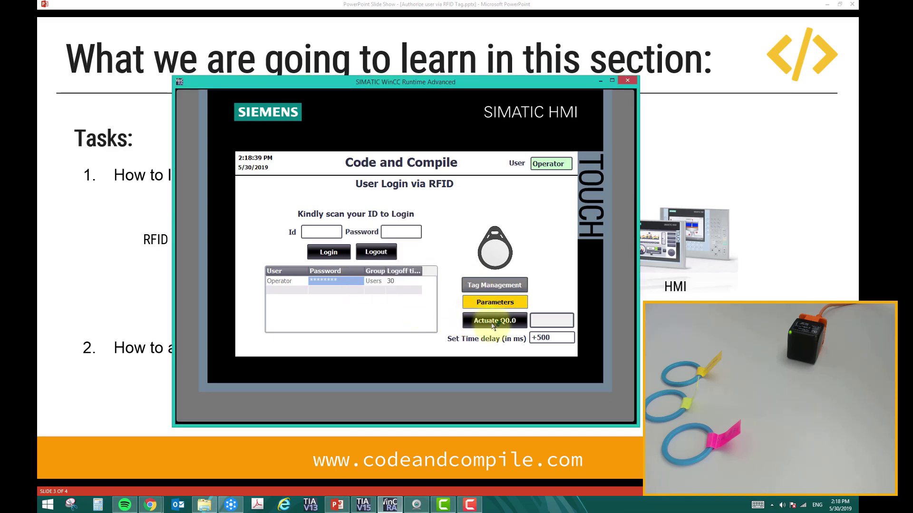
- Actuate output Q0.0 three times as Operator, then log out to Guest
click(499, 325)
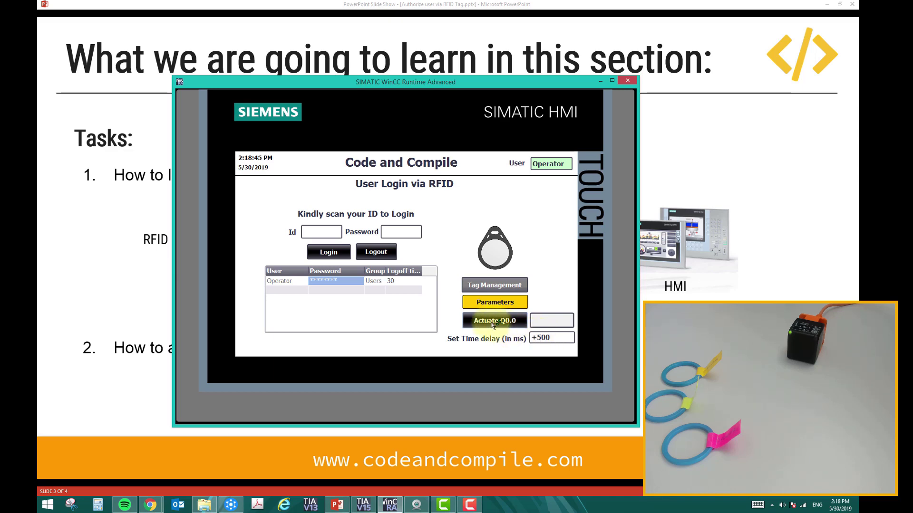
click(492, 323)
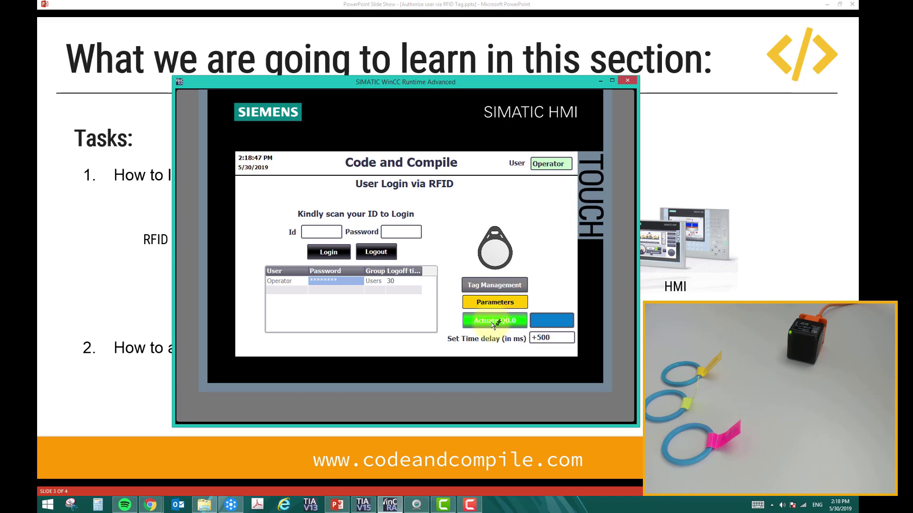
click(492, 323)
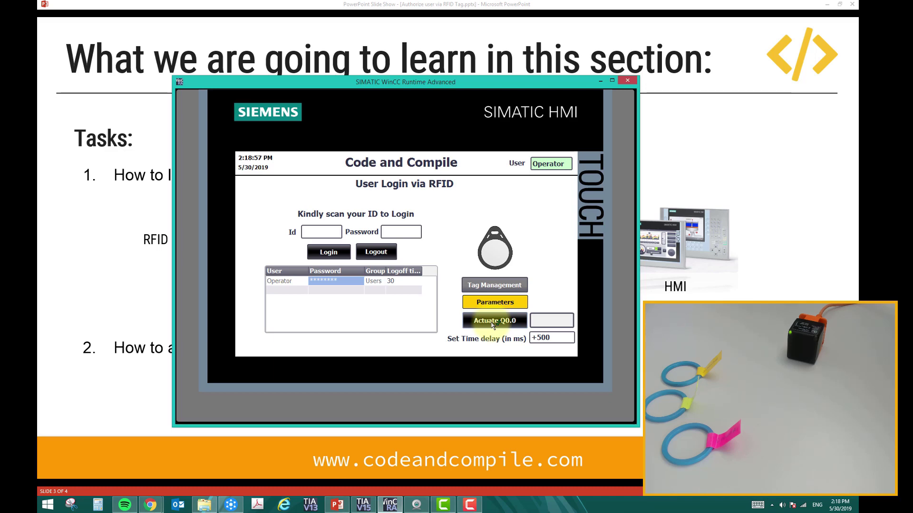
click(380, 254)
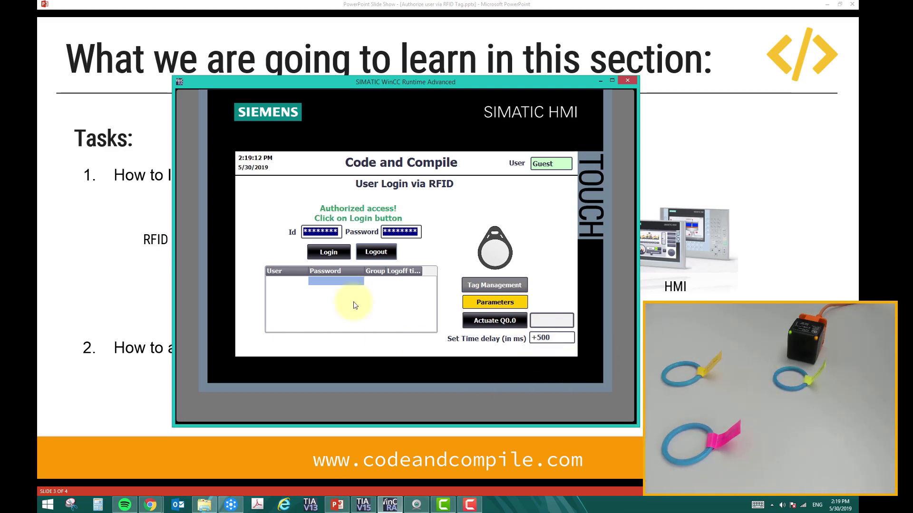
- As Service, actuate Q0.0, enter 1000 ms as its on-delay in Parameters, then log out
click(332, 254)
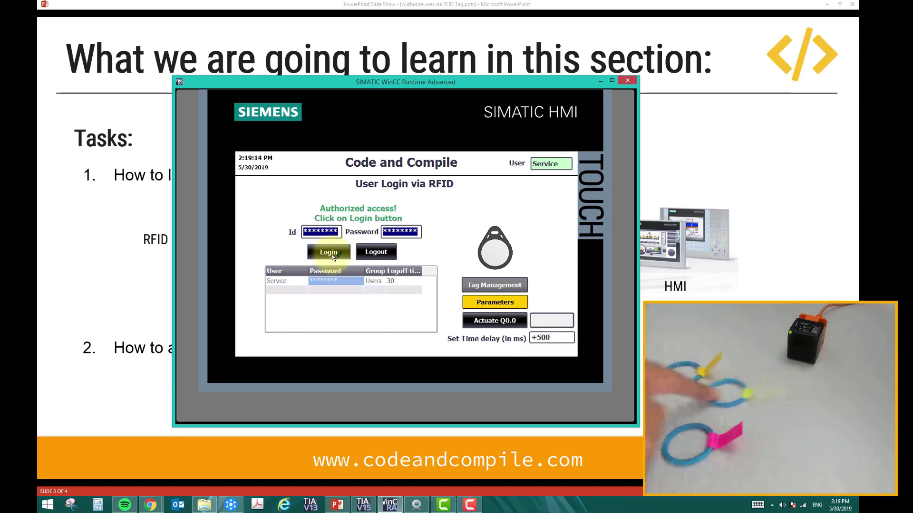
click(491, 314)
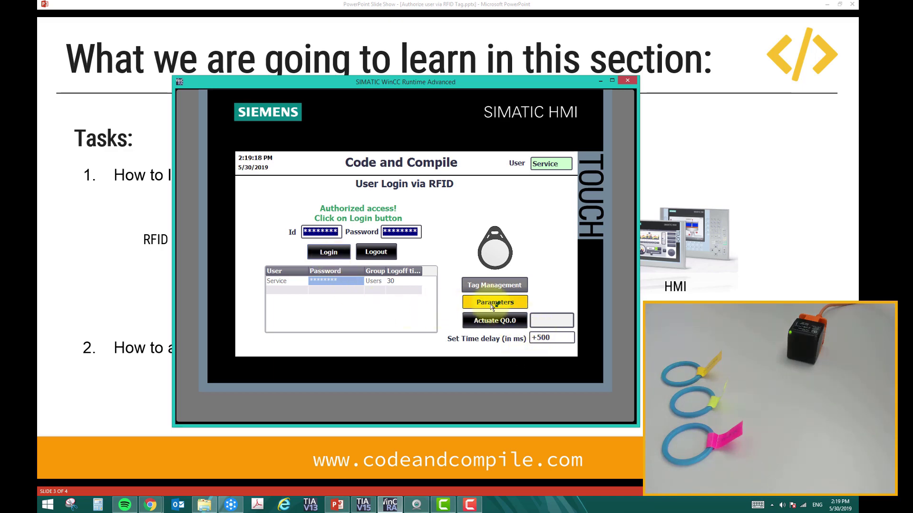
click(491, 305)
click(410, 247)
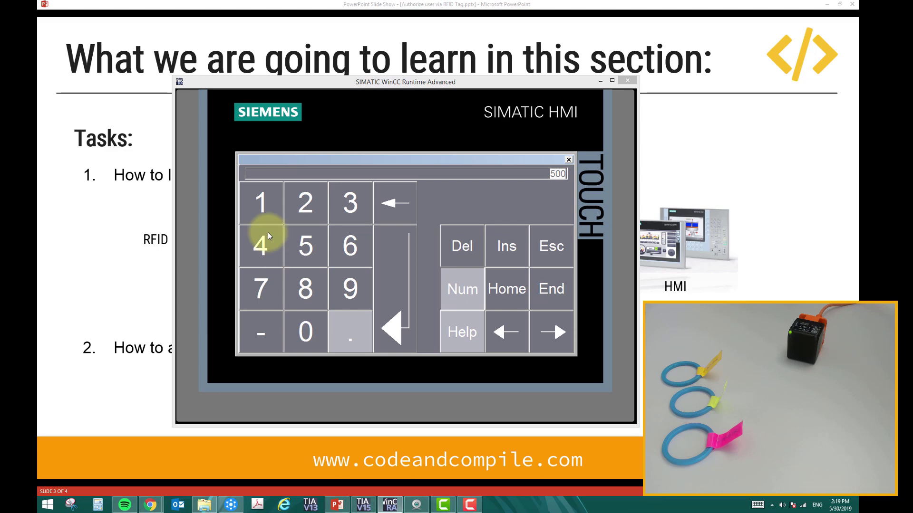
click(261, 203)
click(305, 332)
click(305, 337)
click(304, 338)
click(385, 293)
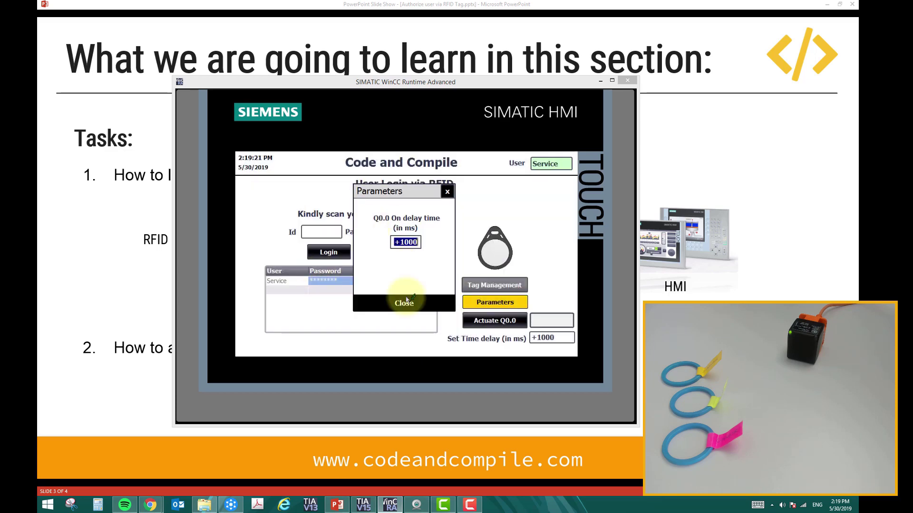
click(411, 303)
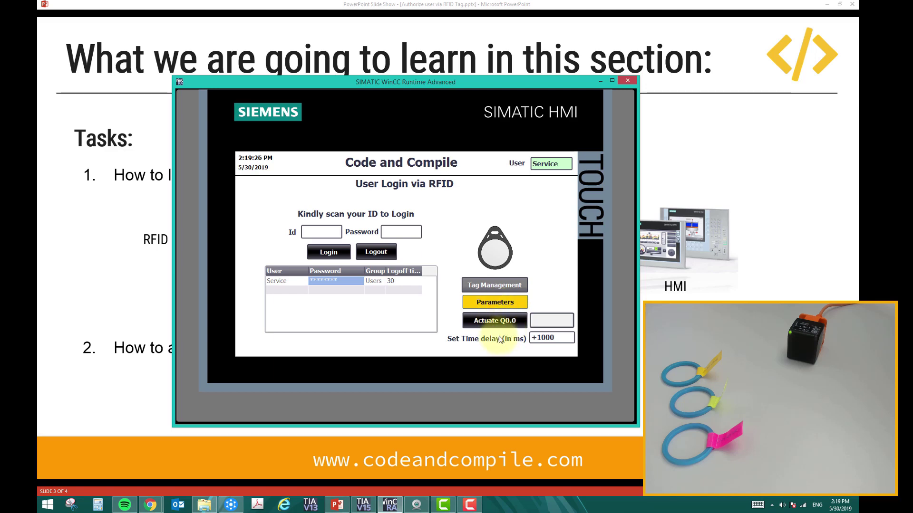
click(378, 253)
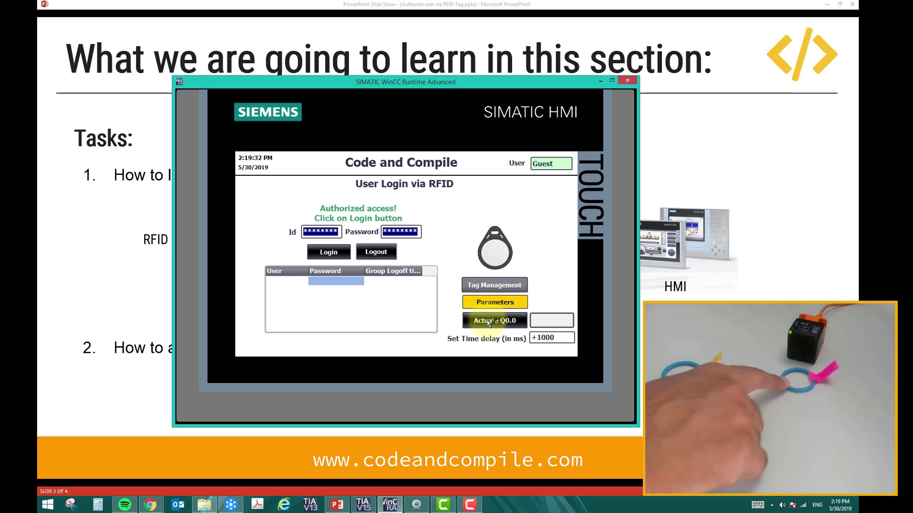
- Log in as Operator to actuate Q0.0 with the 1000 ms delay, then log in as Service
click(330, 253)
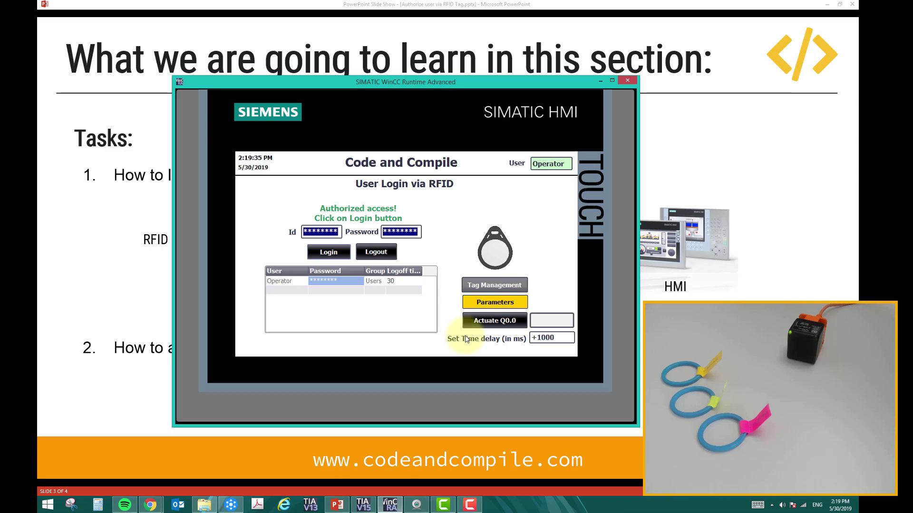
click(489, 321)
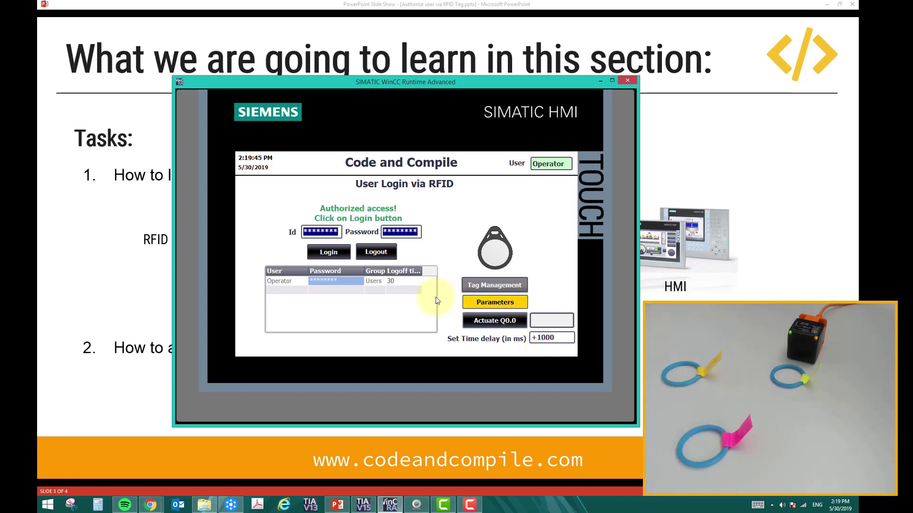
click(320, 252)
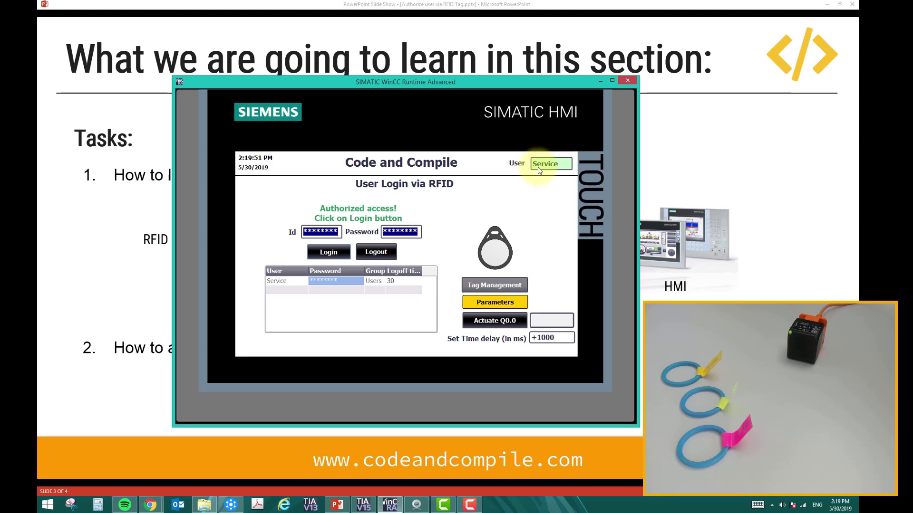
- Enter 1500 ms as the Q0.0 time delay in Parameters, then actuate Q0.0 with it
click(476, 303)
click(408, 240)
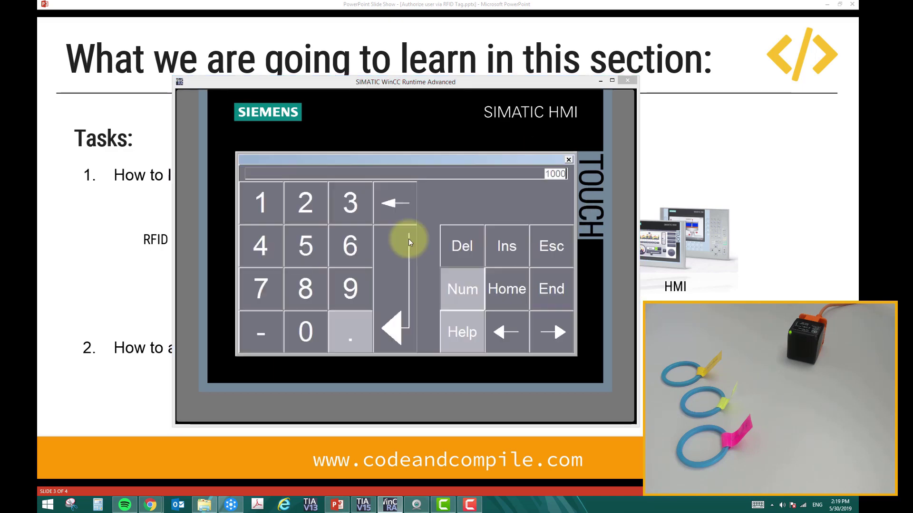
click(304, 245)
double_click(307, 337)
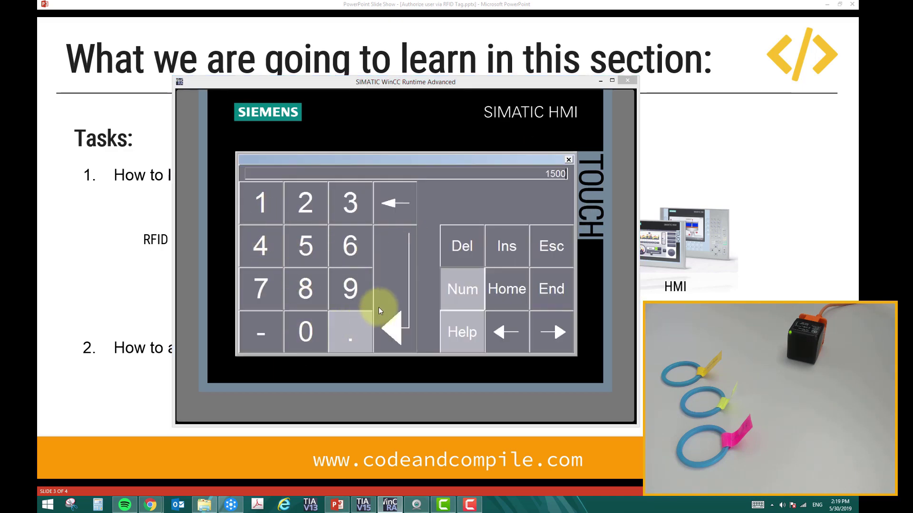
click(379, 310)
click(385, 307)
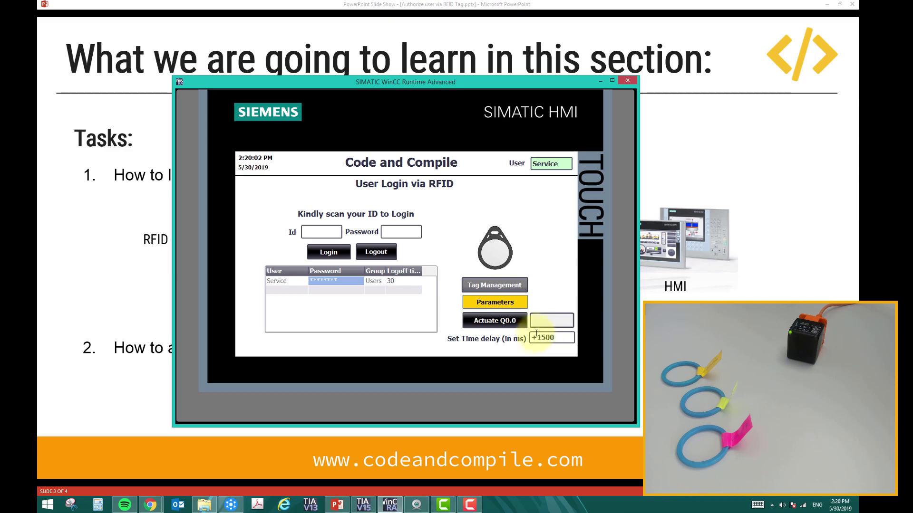
click(490, 322)
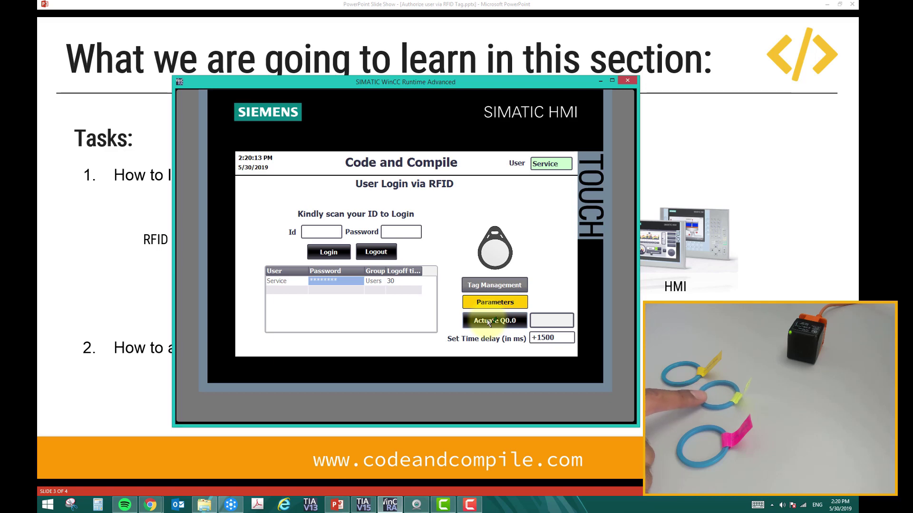
- Cancel the Tag Management login prompt as Service, log out, and log in with the Supervisor tag
click(487, 288)
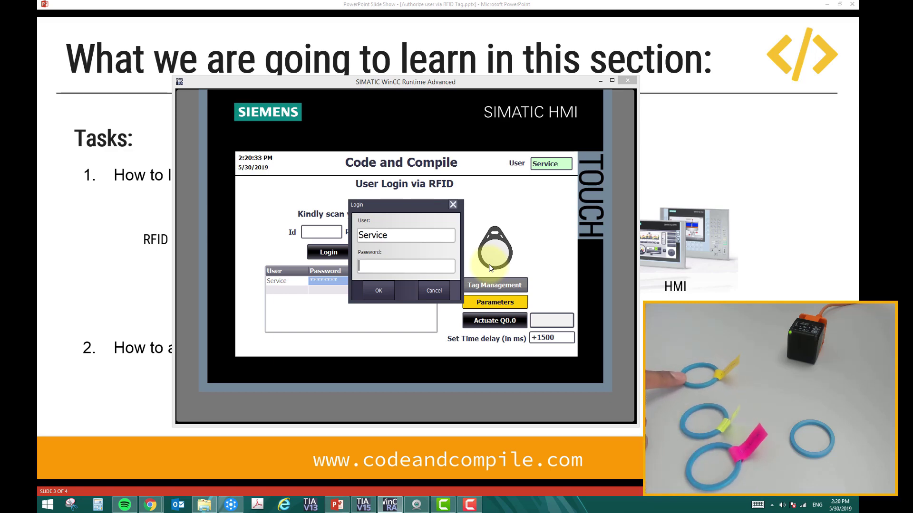
click(432, 292)
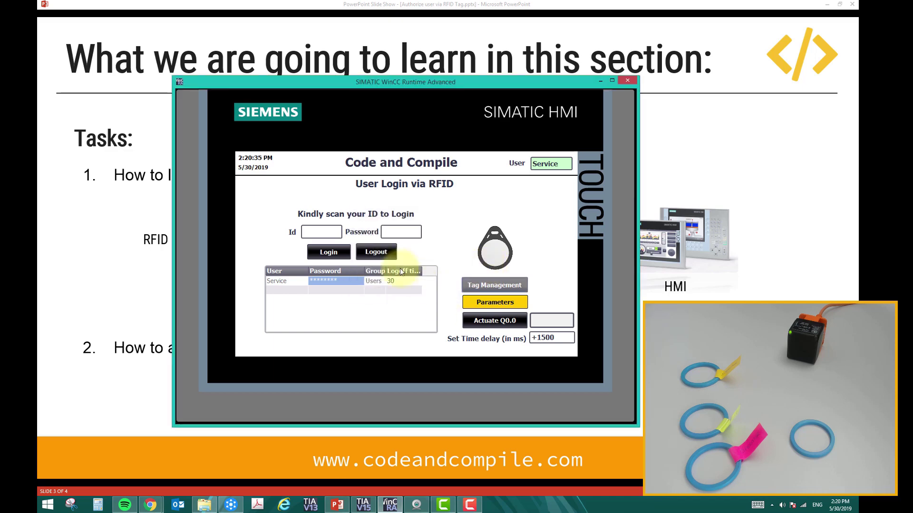
click(378, 255)
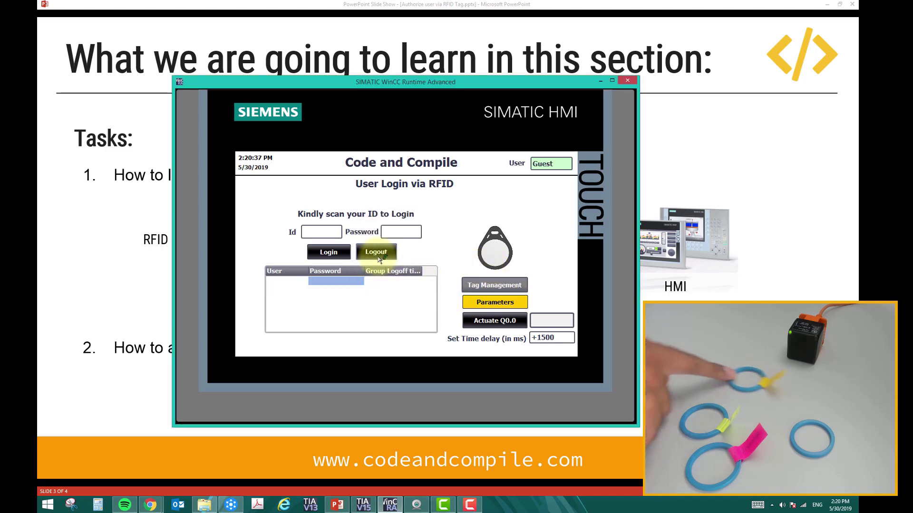
click(329, 253)
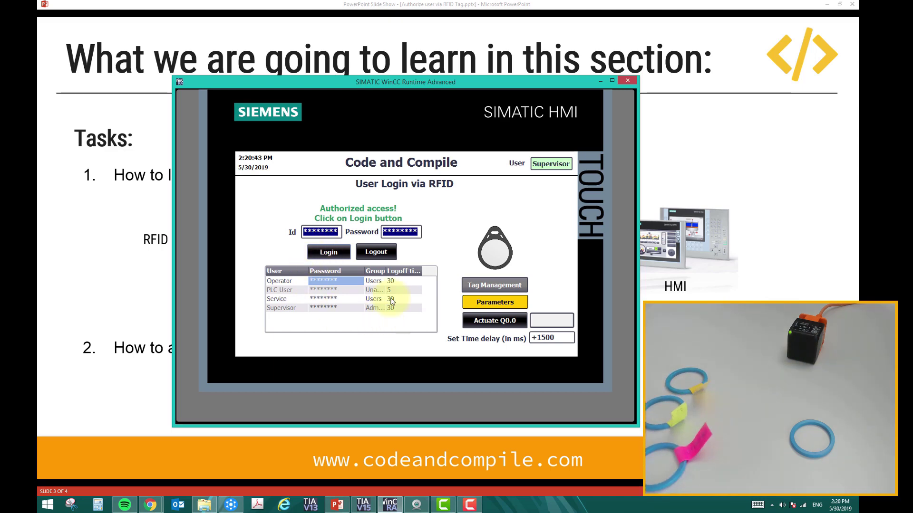
- Check the scanned tag's status in Tag Management (Operator), go back, and log out the Supervisor
click(471, 287)
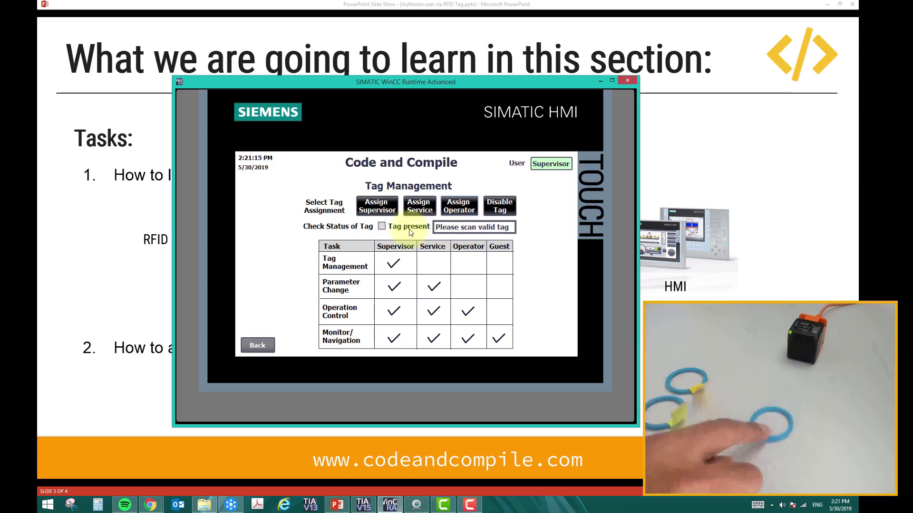
click(257, 345)
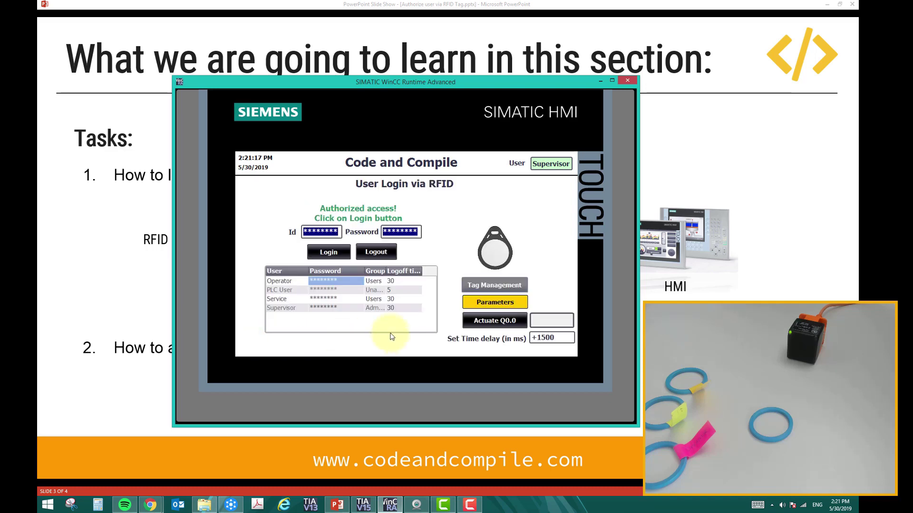
click(383, 254)
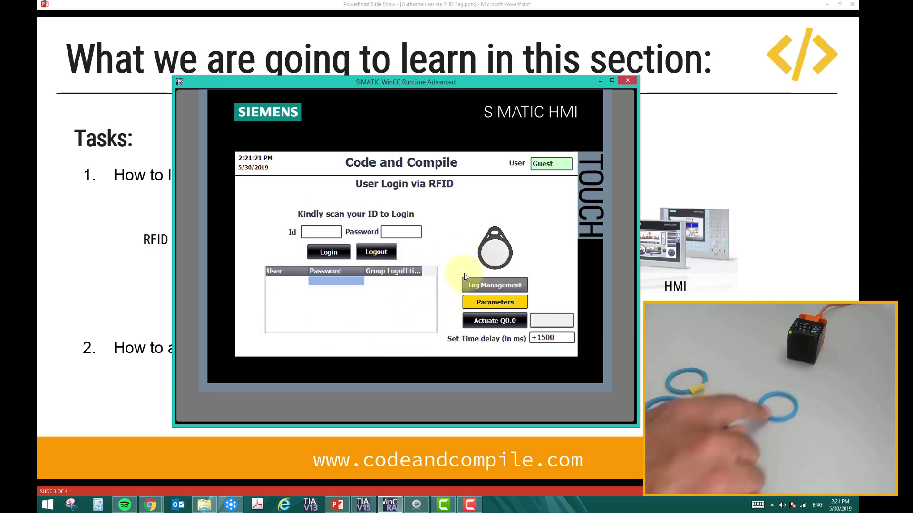
- Log in with the Supervisor tag, then disable the tag on the reader from Tag Management
click(326, 253)
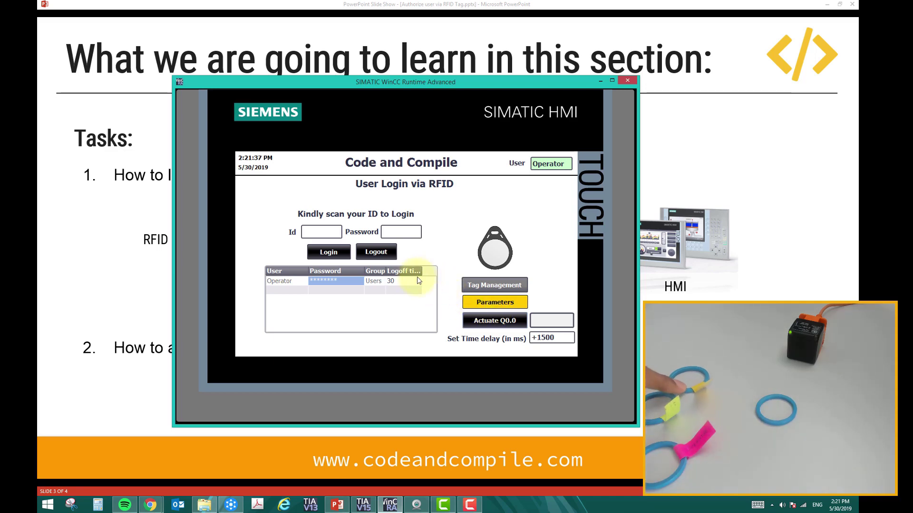
click(341, 253)
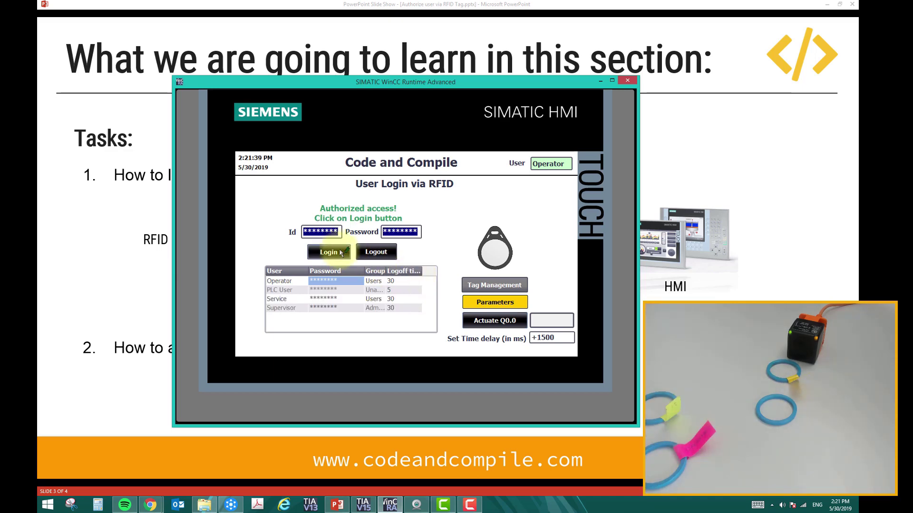
click(495, 285)
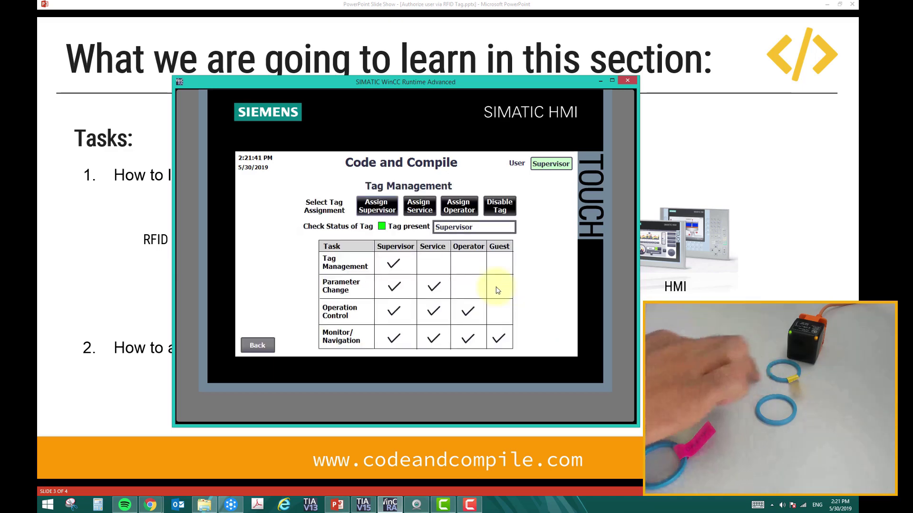
click(492, 207)
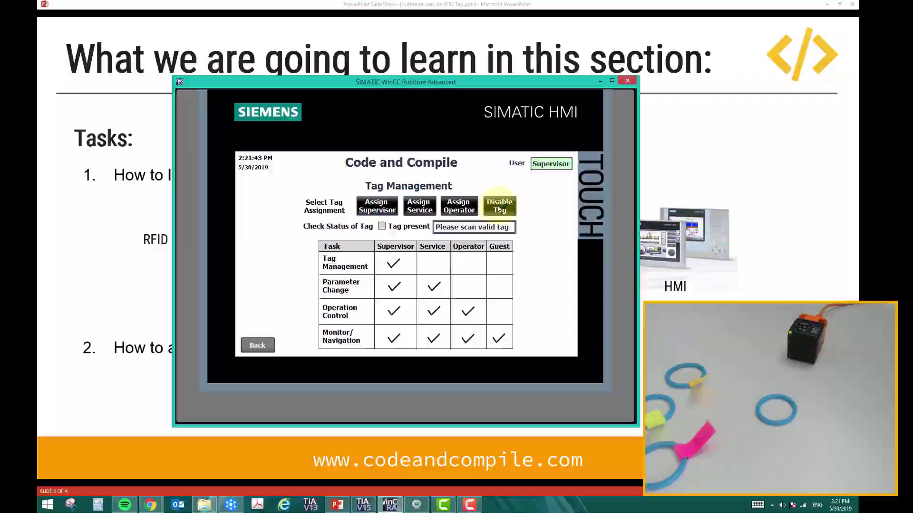